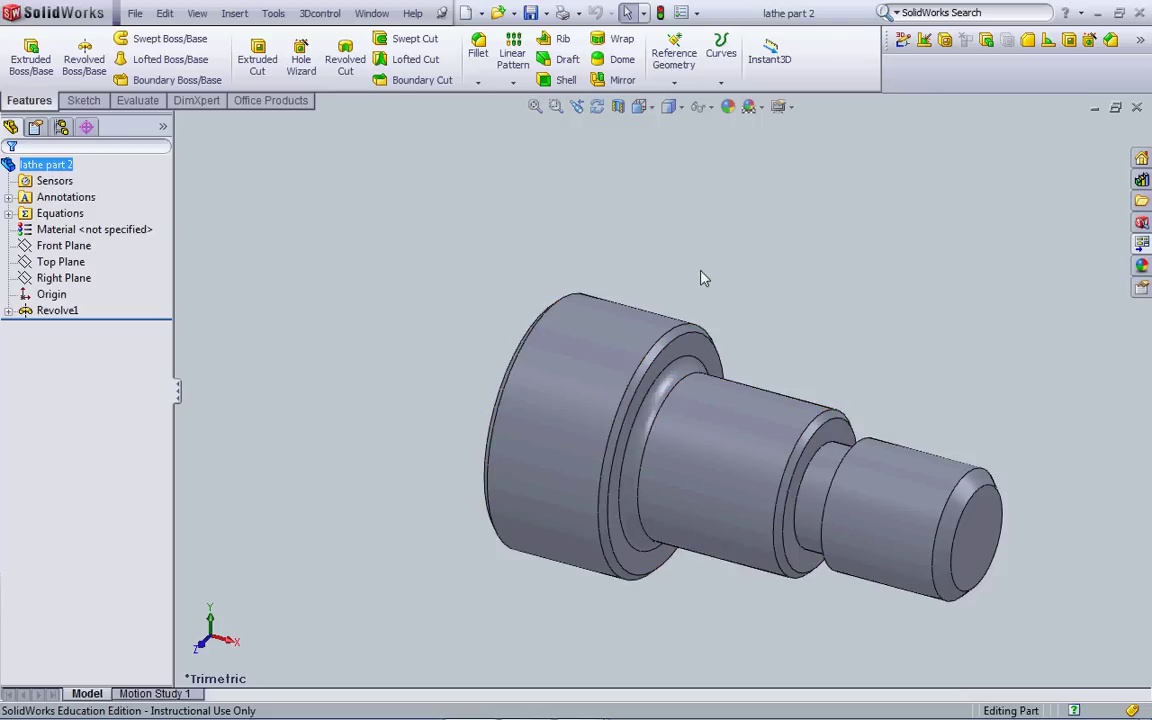
Minimize the lathe part 2 window and maximize the bike rack assembly window
{"action": "left_click", "coordinate": [1095, 107]}
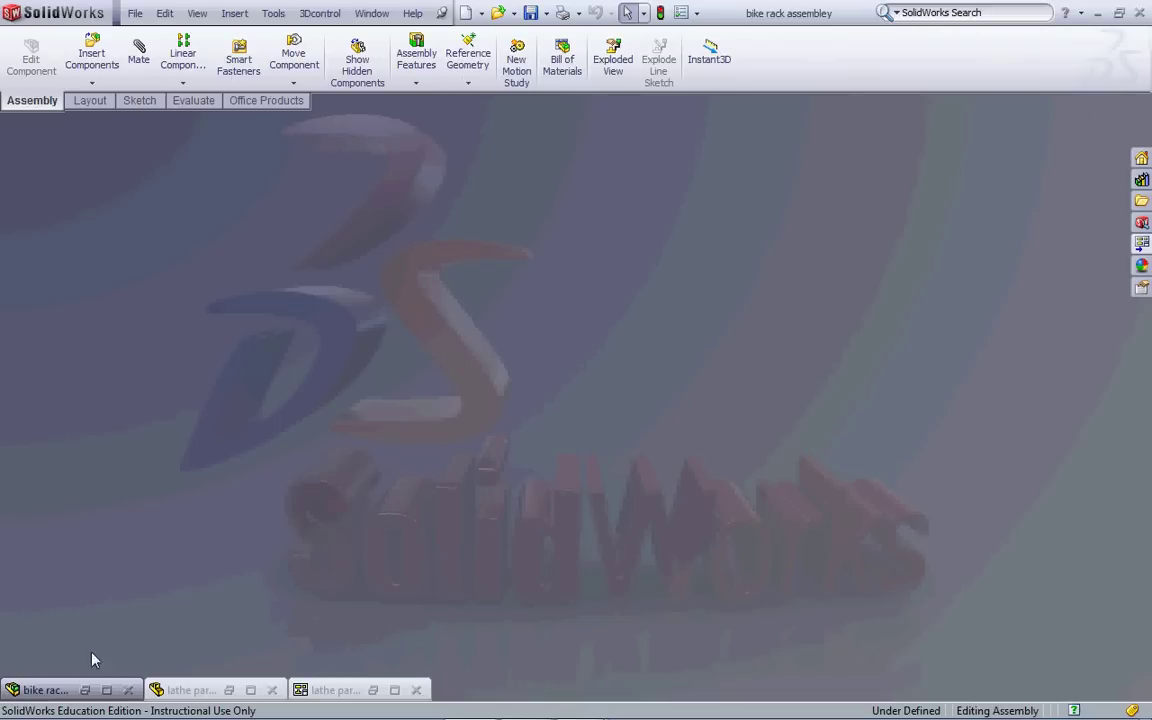
{"action": "left_click", "coordinate": [106, 690]}
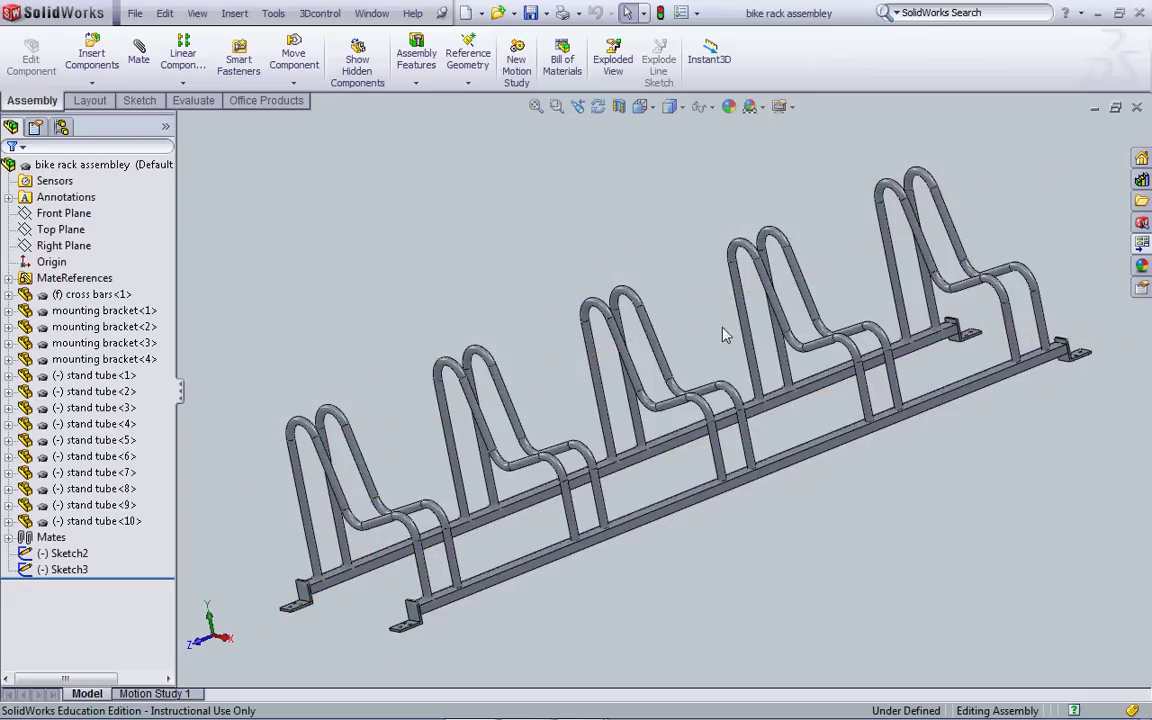
Minimize the bike rack assembly and maximize the lathe part 2 - Sheet1 drawing
{"action": "left_click", "coordinate": [1095, 107]}
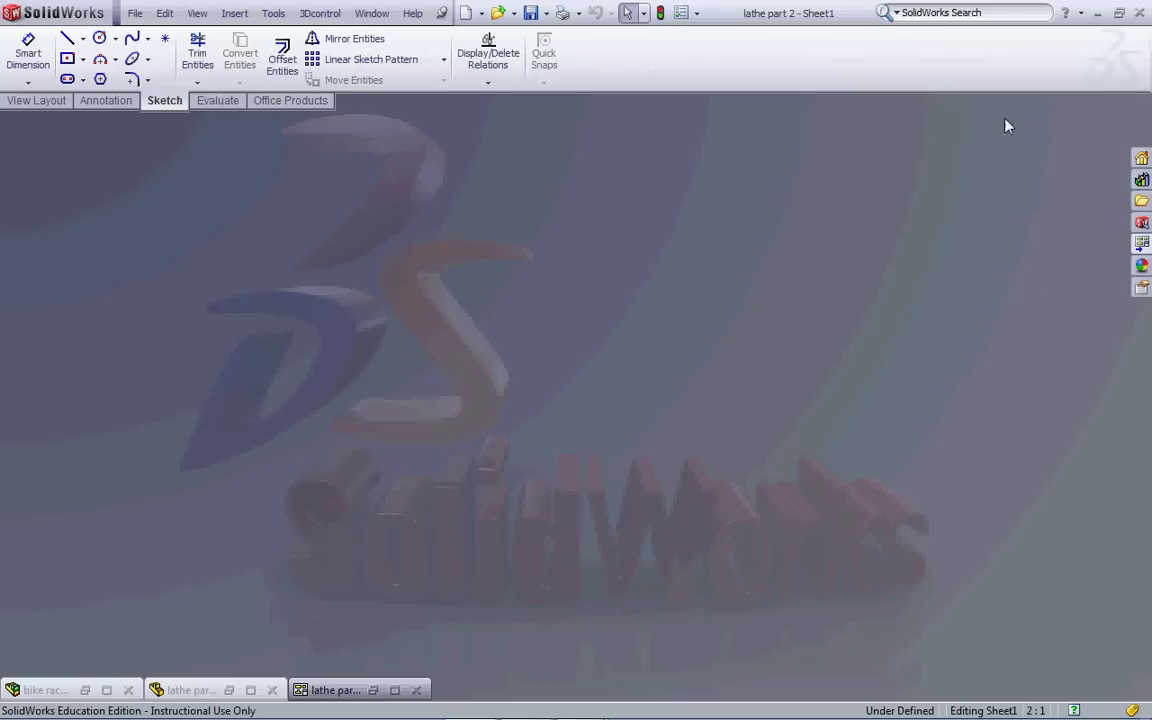
{"action": "left_click", "coordinate": [392, 688]}
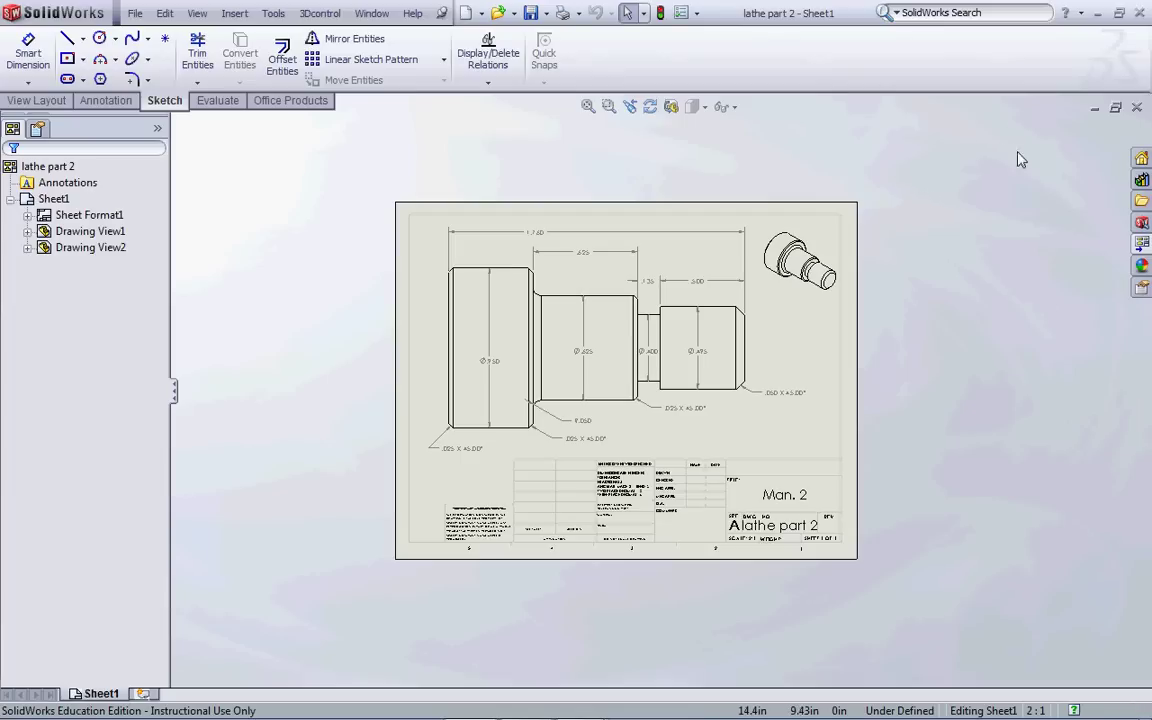
{"action": "mouse_move", "coordinate": [435, 712]}
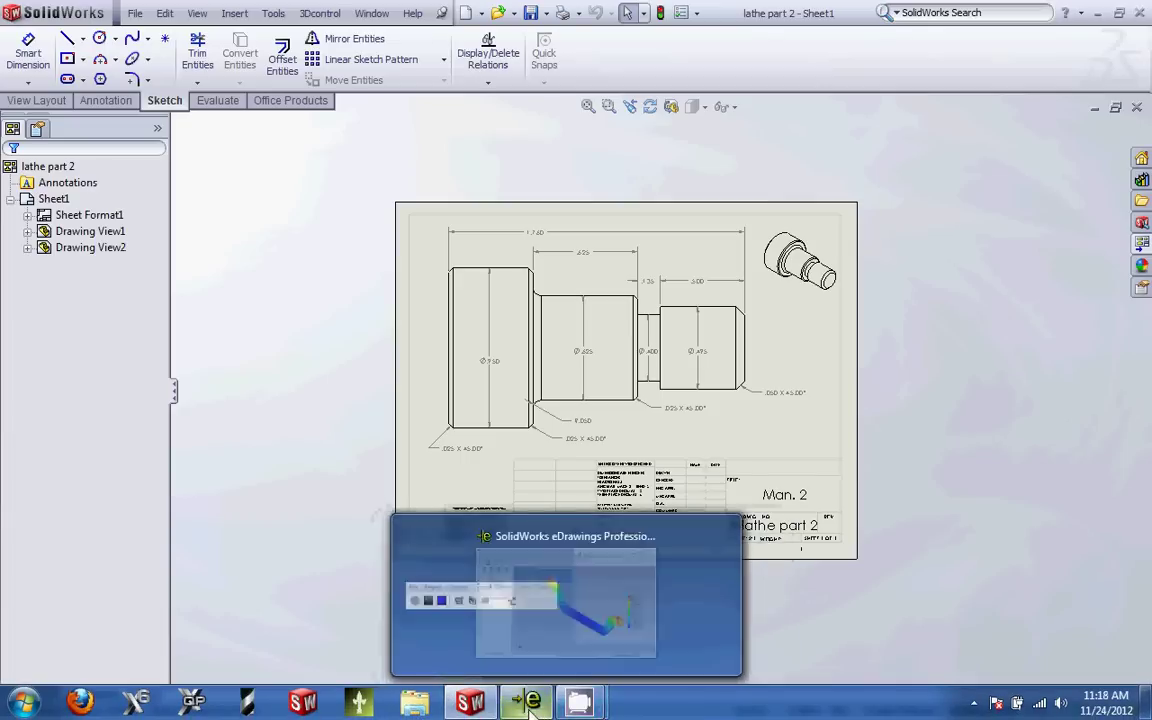
In eDrawings, play the force test displacement animation, then stop it
{"action": "left_click", "coordinate": [578, 703]}
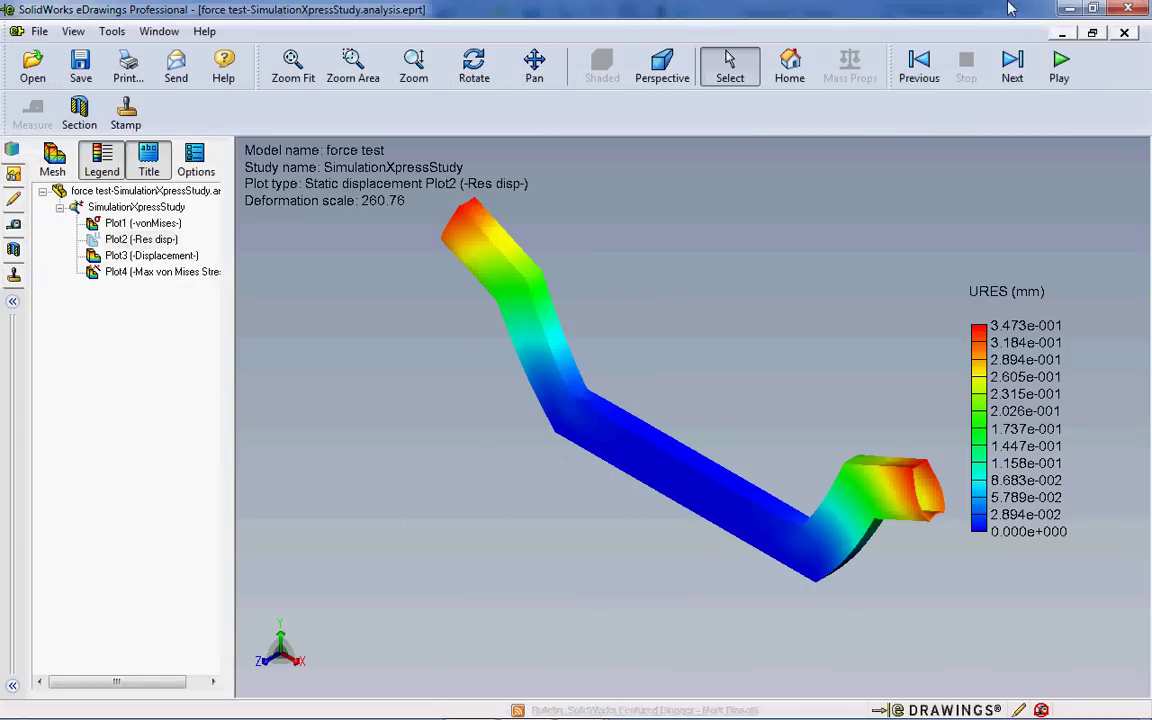
{"action": "left_click", "coordinate": [1060, 65]}
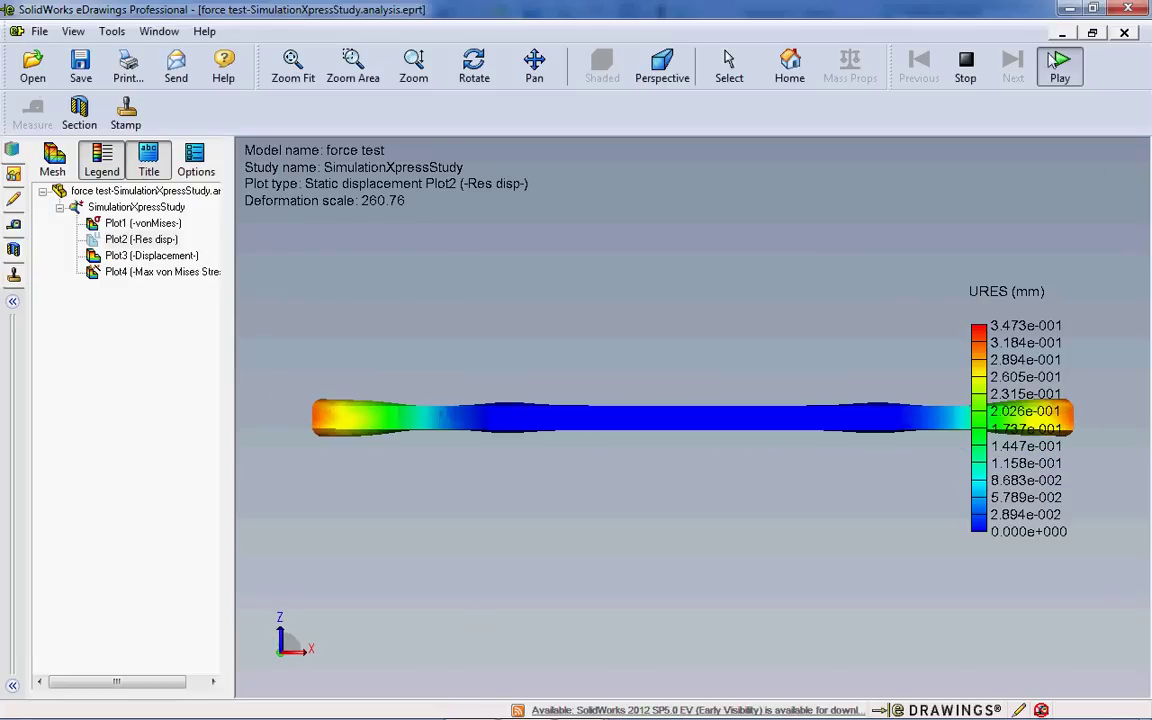
{"action": "left_click", "coordinate": [965, 62]}
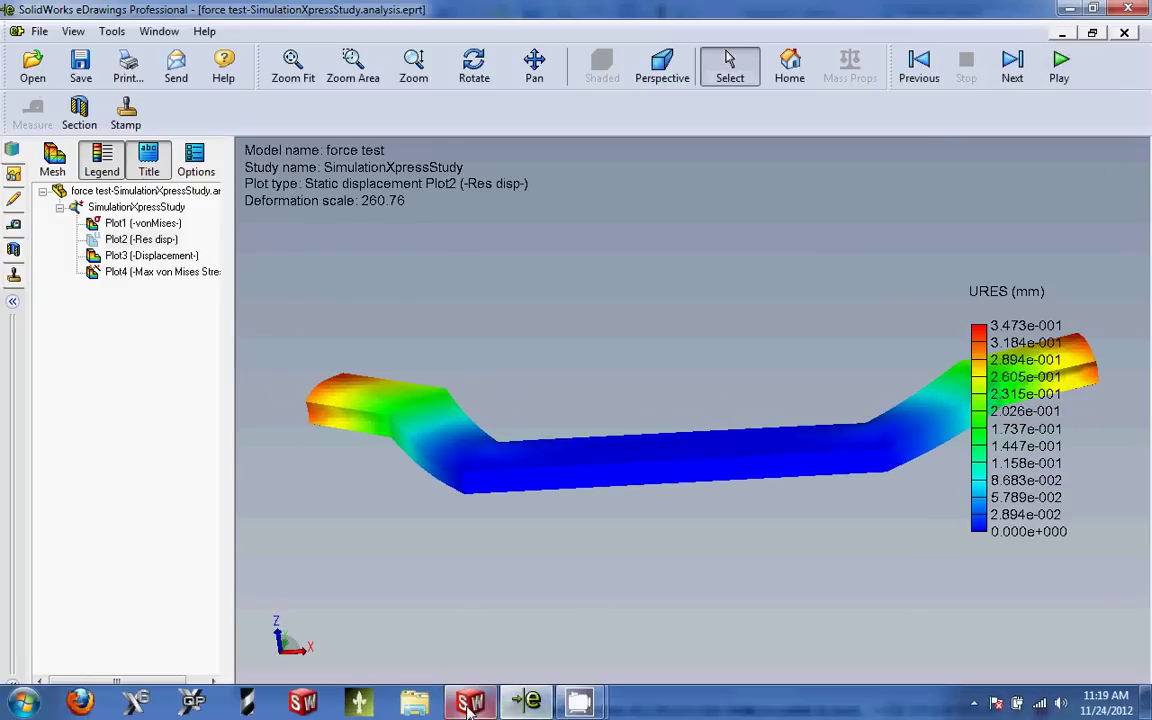
Back in SolidWorks, minimize the drawing and maximize the lathe part 2 model window
{"action": "left_click", "coordinate": [471, 703]}
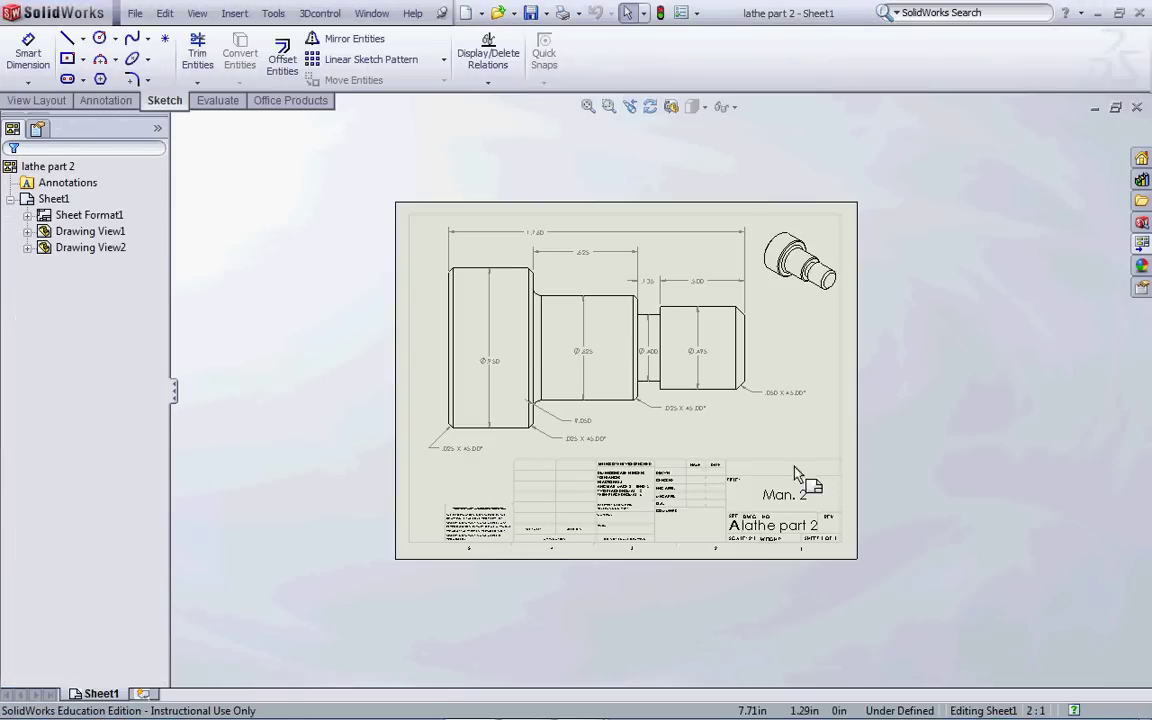
{"action": "left_click", "coordinate": [1094, 108]}
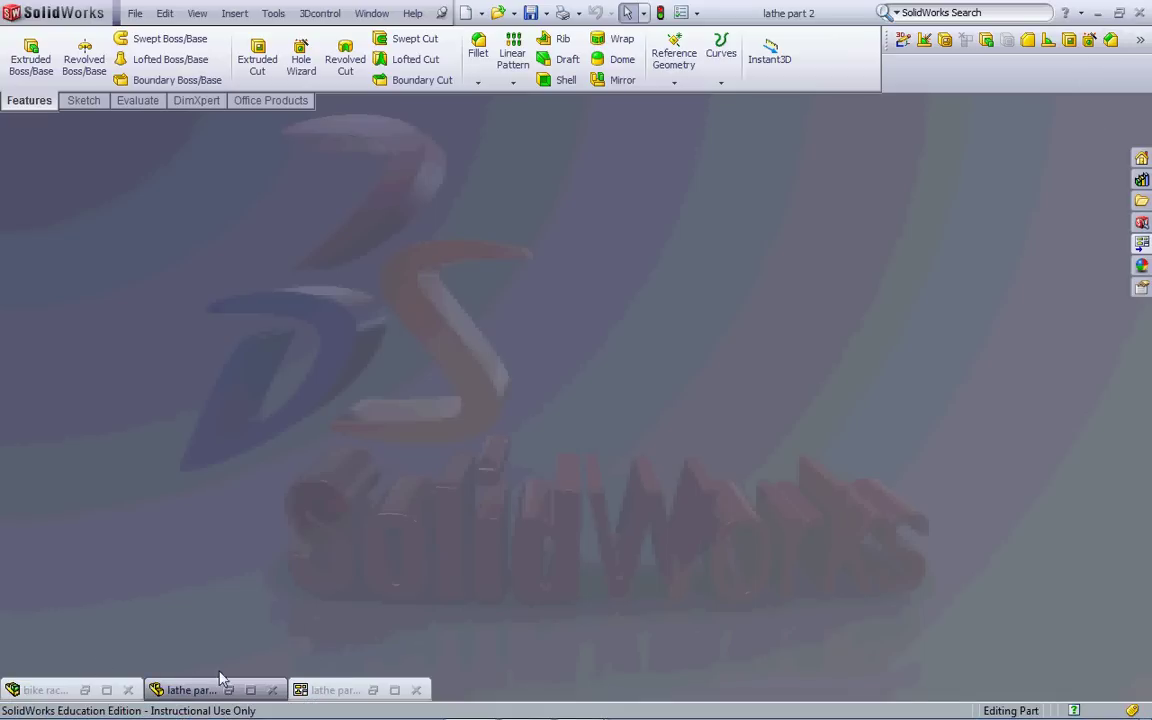
{"action": "left_click", "coordinate": [251, 690]}
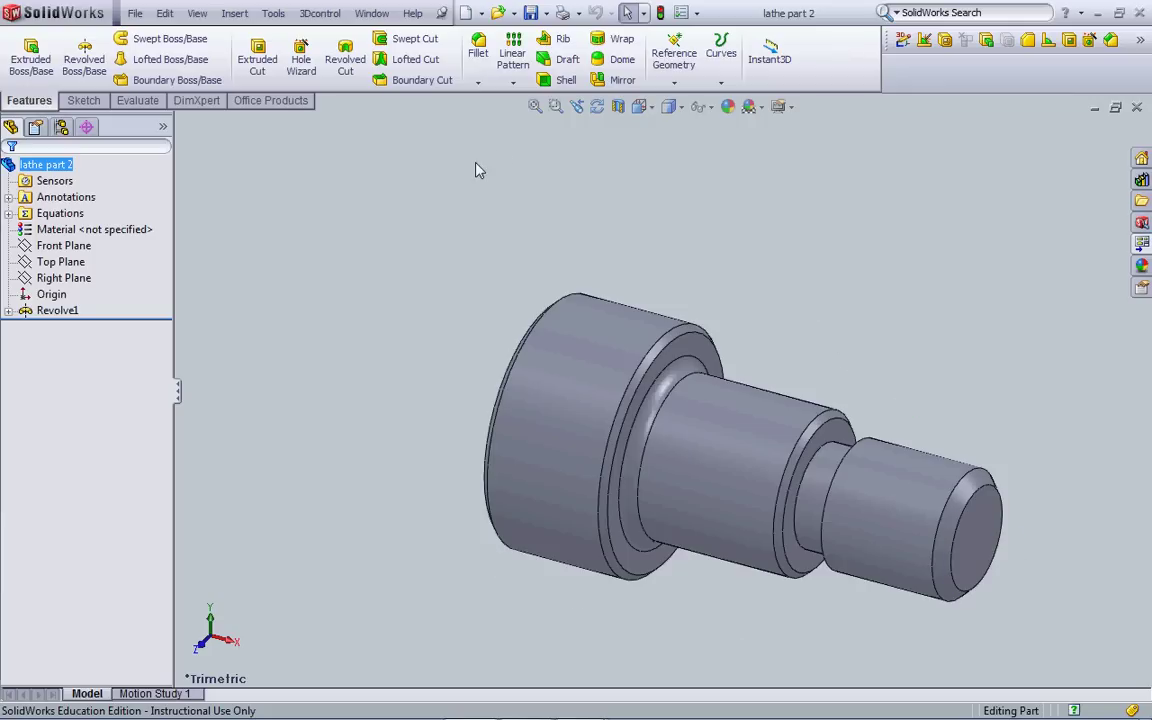
Zoom to the groove beside the shoulder, fit the part again, then rotate it toward end-on
{"action": "left_click", "coordinate": [536, 112]}
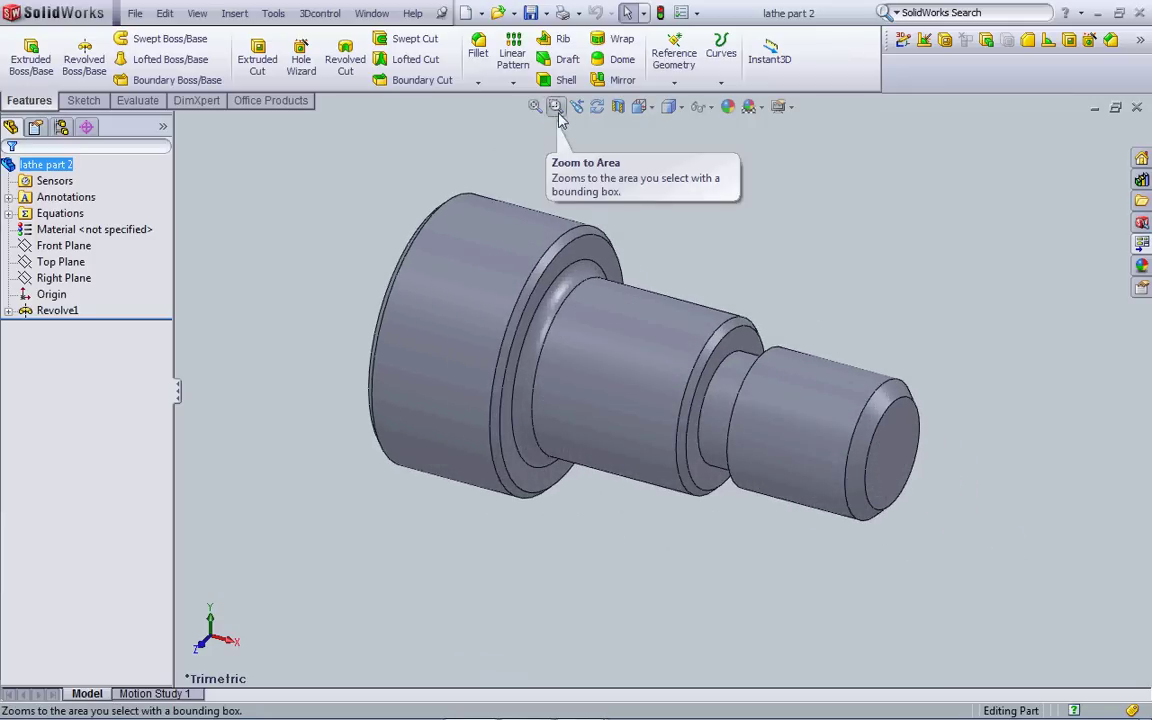
{"action": "left_click", "coordinate": [556, 106]}
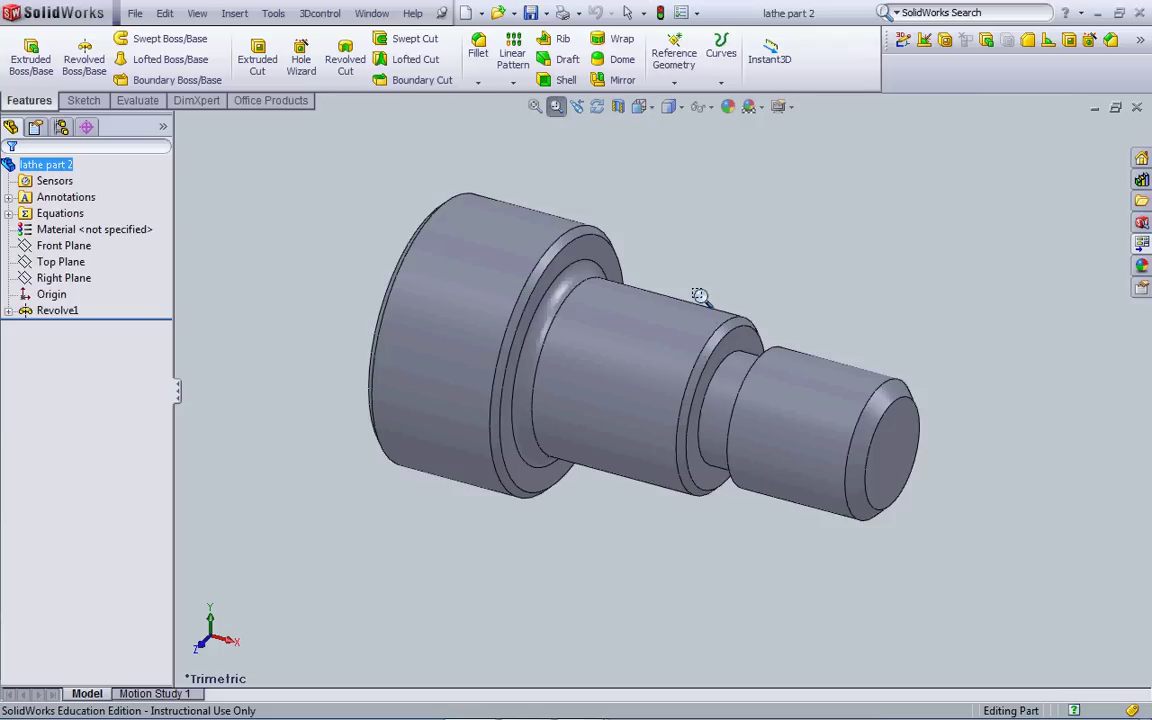
{"action": "left_click_drag", "start_coordinate": [624, 261], "coordinate": [740, 355]}
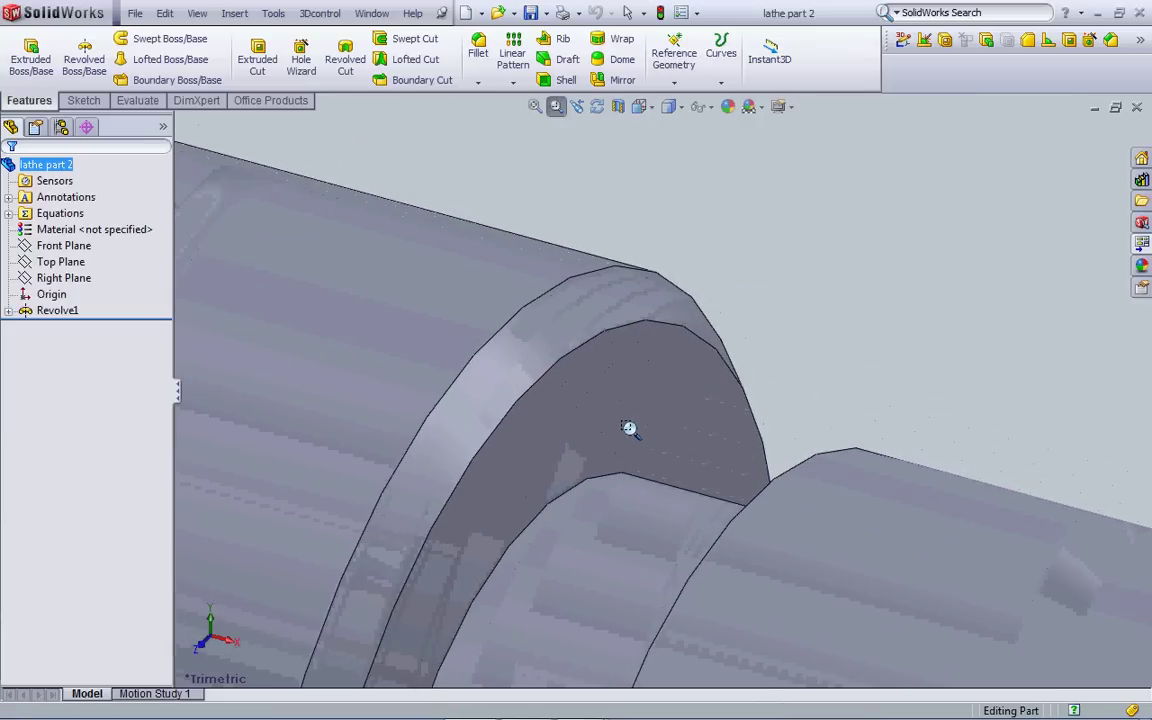
{"action": "left_click", "coordinate": [533, 107]}
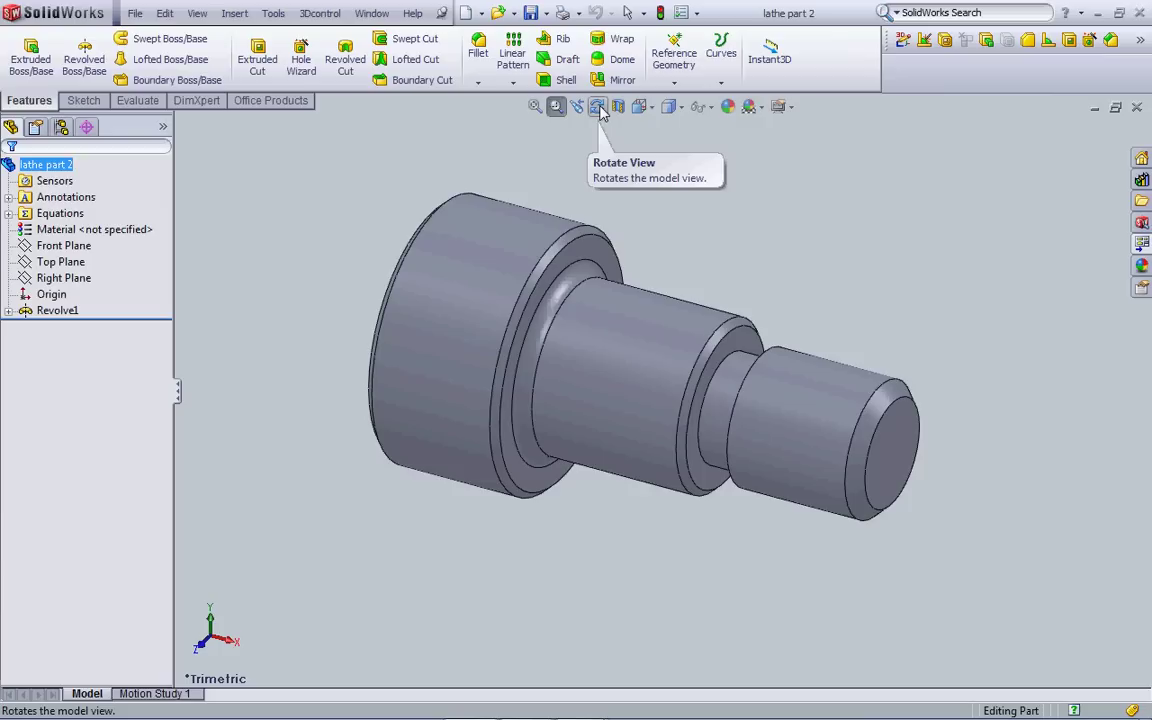
{"action": "left_click", "coordinate": [598, 107]}
{"action": "left_click_drag", "start_coordinate": [661, 352], "coordinate": [625, 525]}
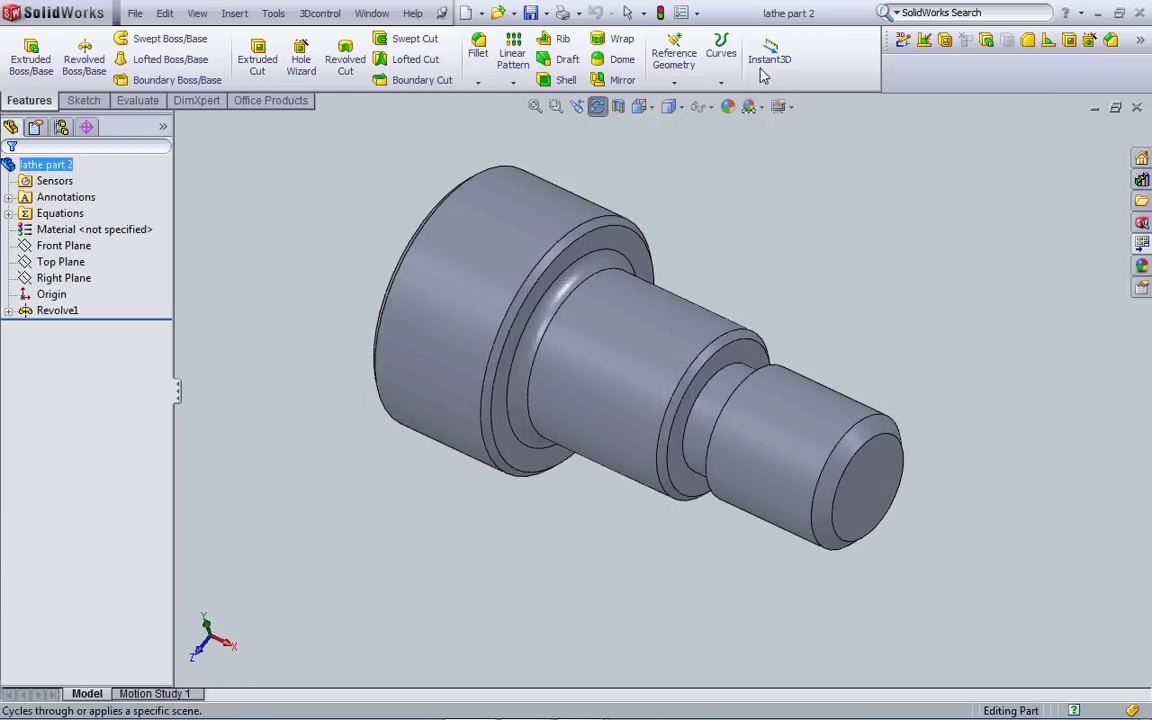
Show the lathe part in Top and other standard views, ending on Isometric
{"action": "left_click", "coordinate": [649, 108]}
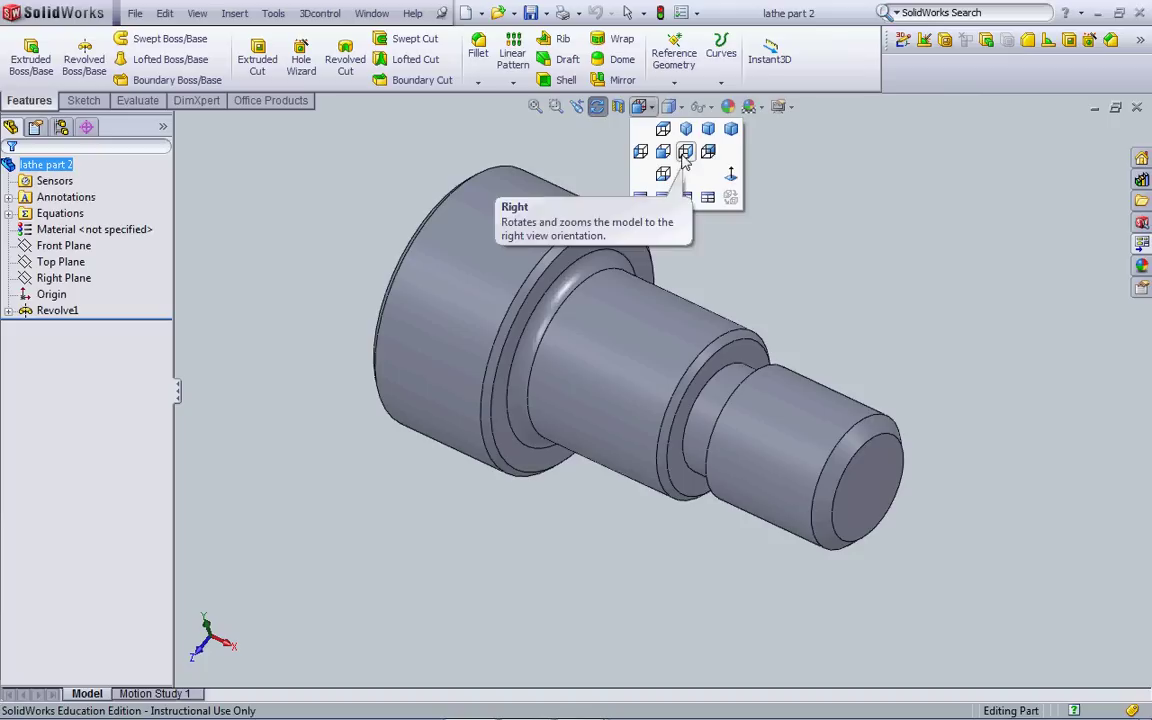
{"action": "left_click", "coordinate": [663, 130]}
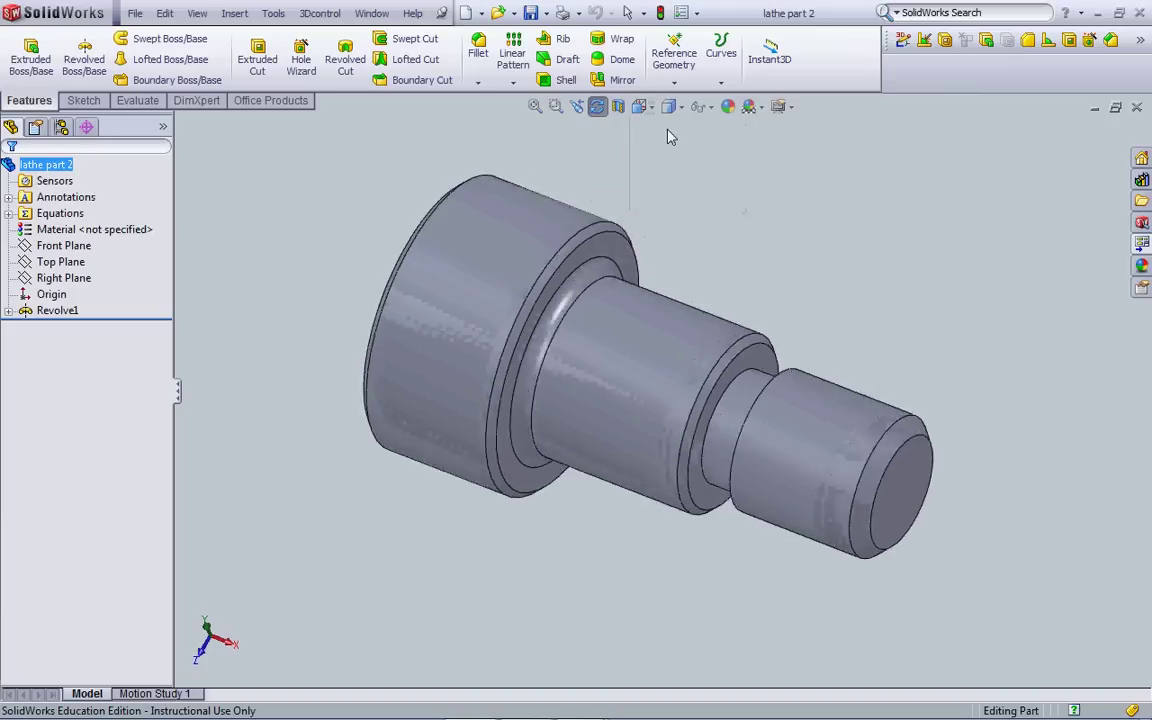
{"action": "left_click", "coordinate": [639, 106]}
{"action": "left_click", "coordinate": [670, 106]}
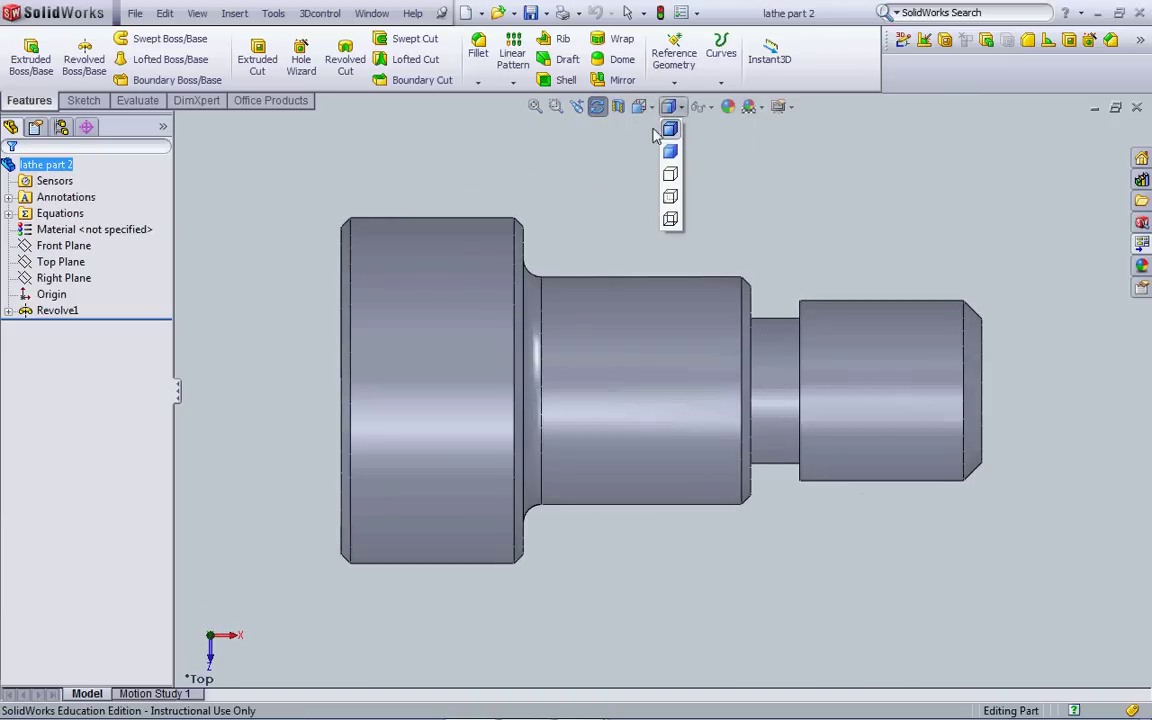
{"action": "left_click", "coordinate": [639, 106]}
{"action": "left_click", "coordinate": [660, 126]}
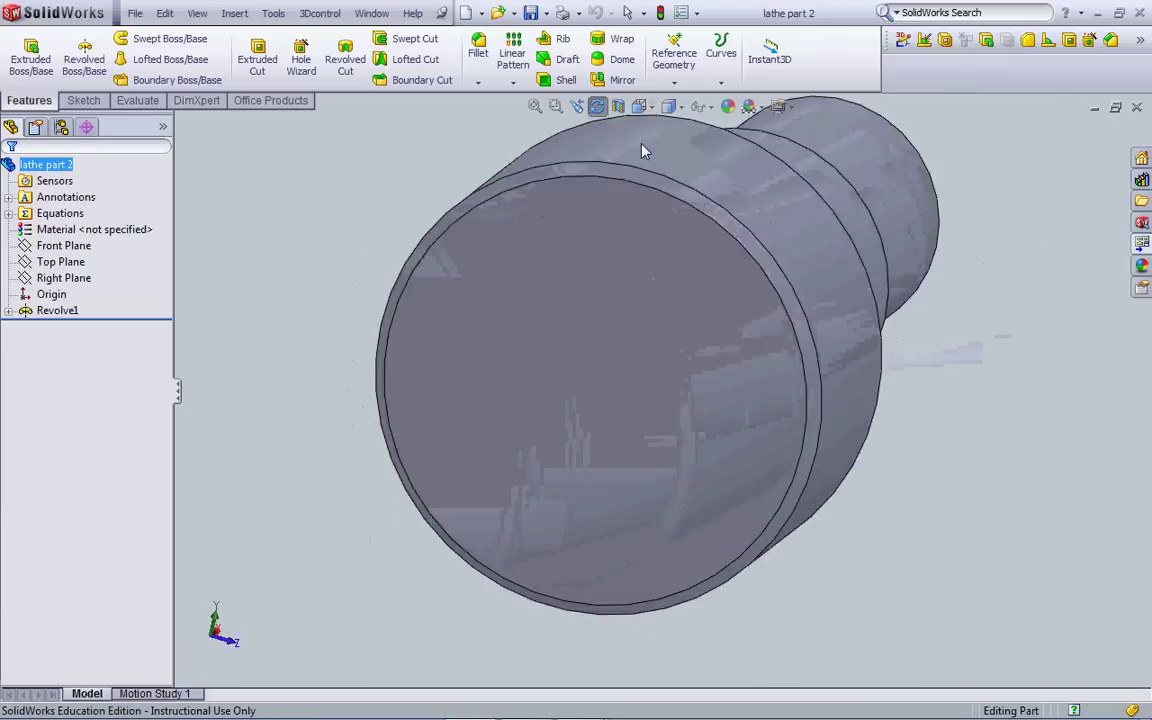
{"action": "left_click", "coordinate": [639, 106]}
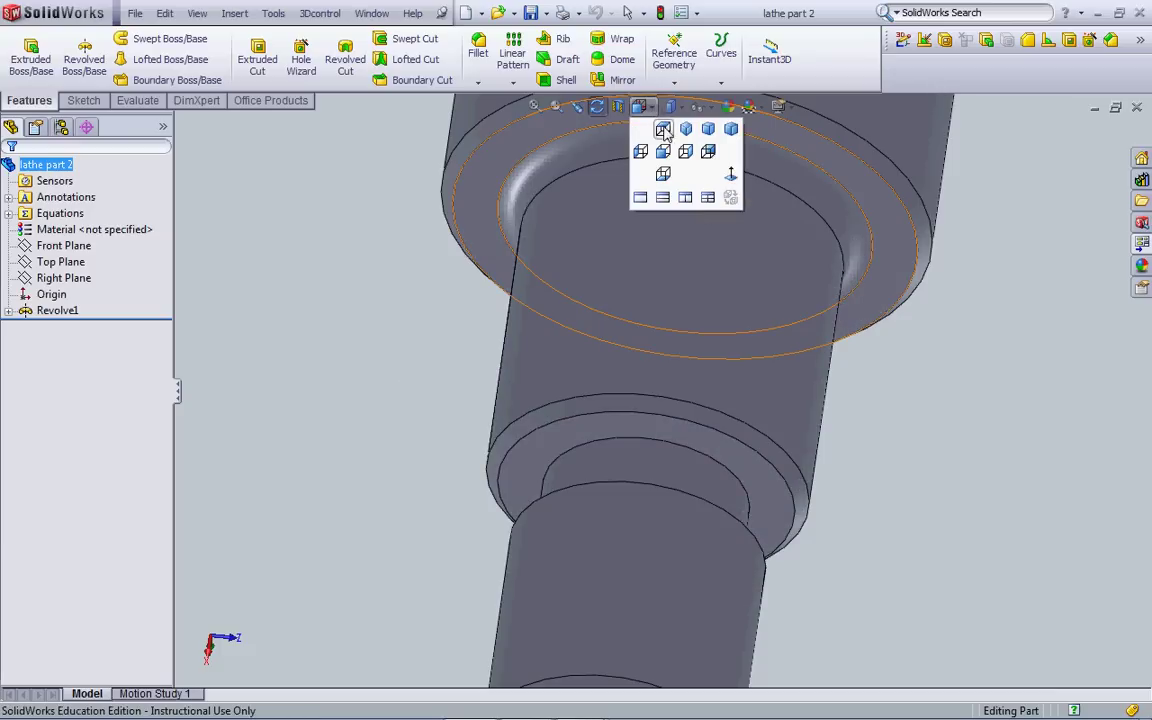
{"action": "left_click", "coordinate": [663, 129]}
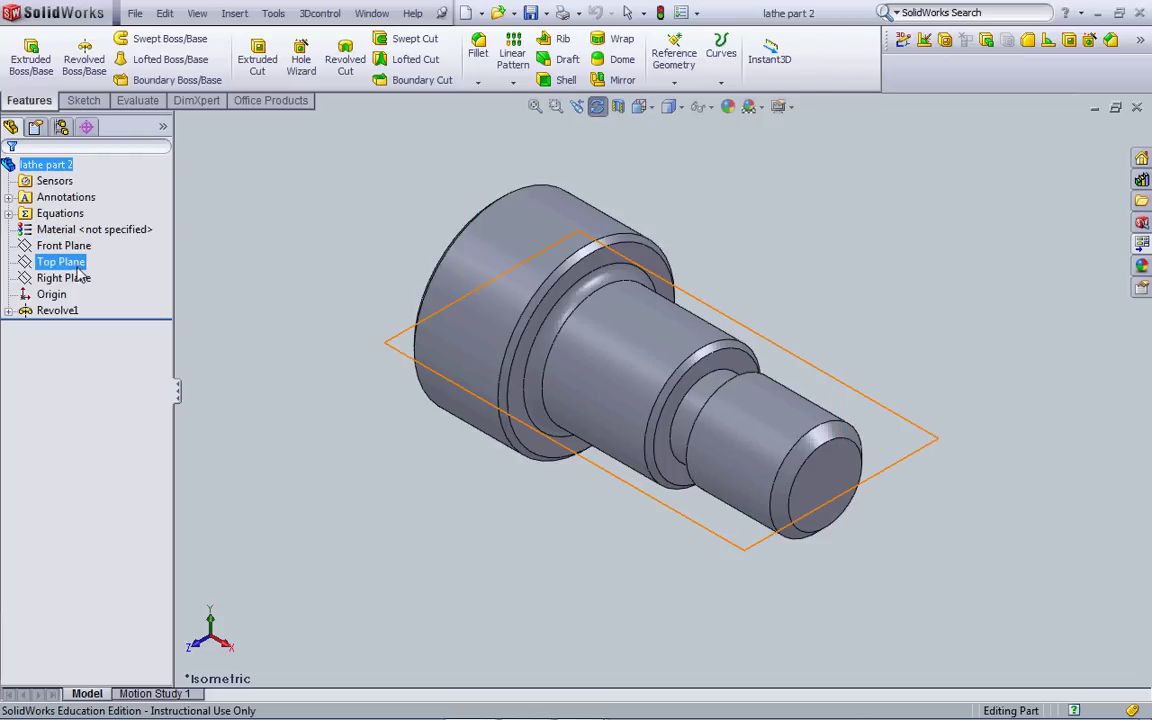
Expand Revolve1 in the FeatureManager tree and select its Sketch1 profile
{"action": "left_click", "coordinate": [8, 311]}
{"action": "left_click", "coordinate": [24, 311]}
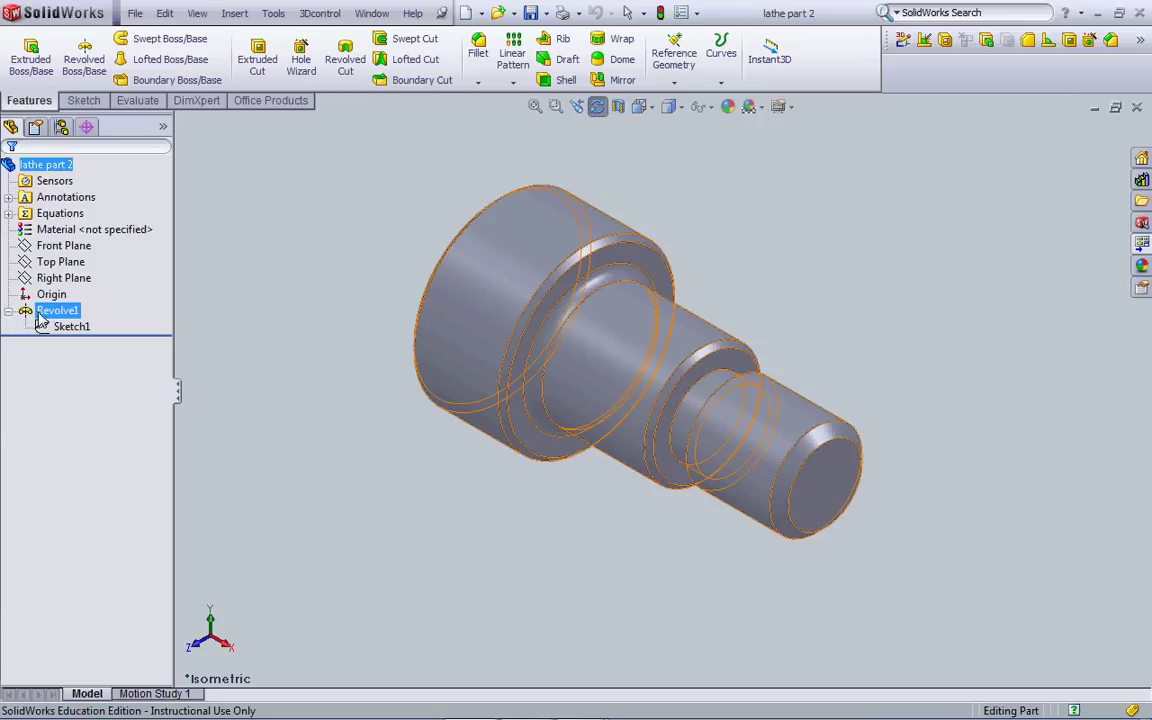
{"action": "left_click", "coordinate": [52, 326]}
Minimize lathe part 2, maximize the bike rack assembly briefly, then minimize it too
{"action": "left_click", "coordinate": [1093, 108]}
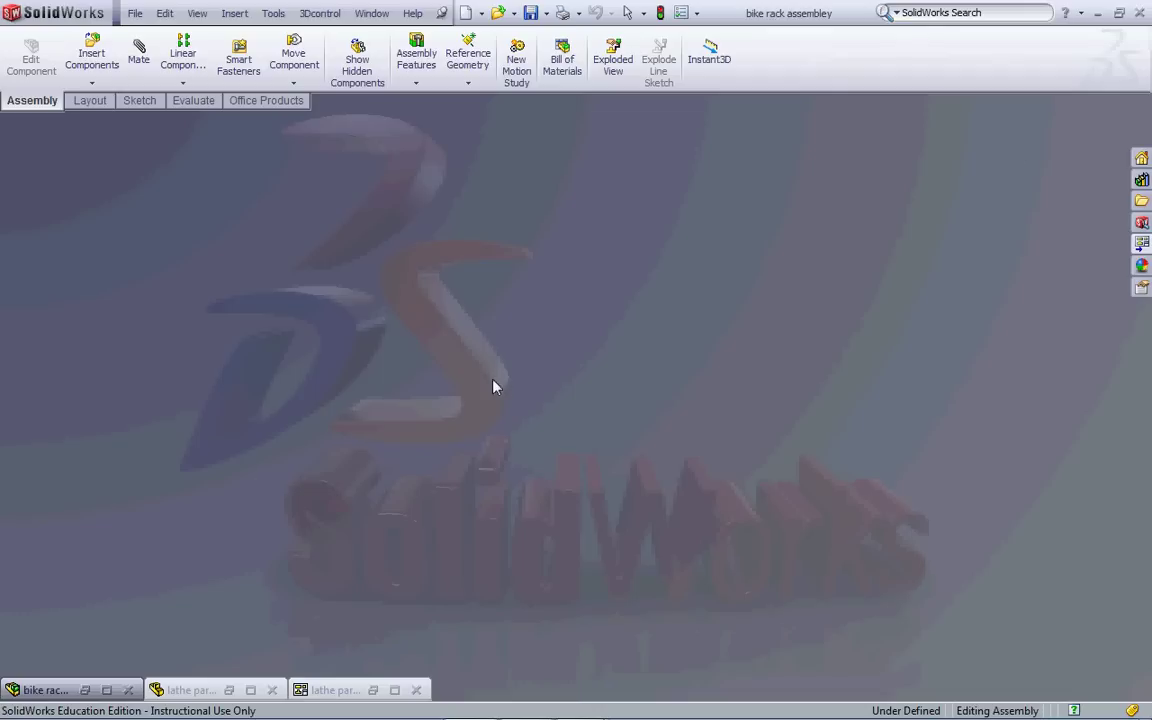
{"action": "left_click", "coordinate": [107, 690]}
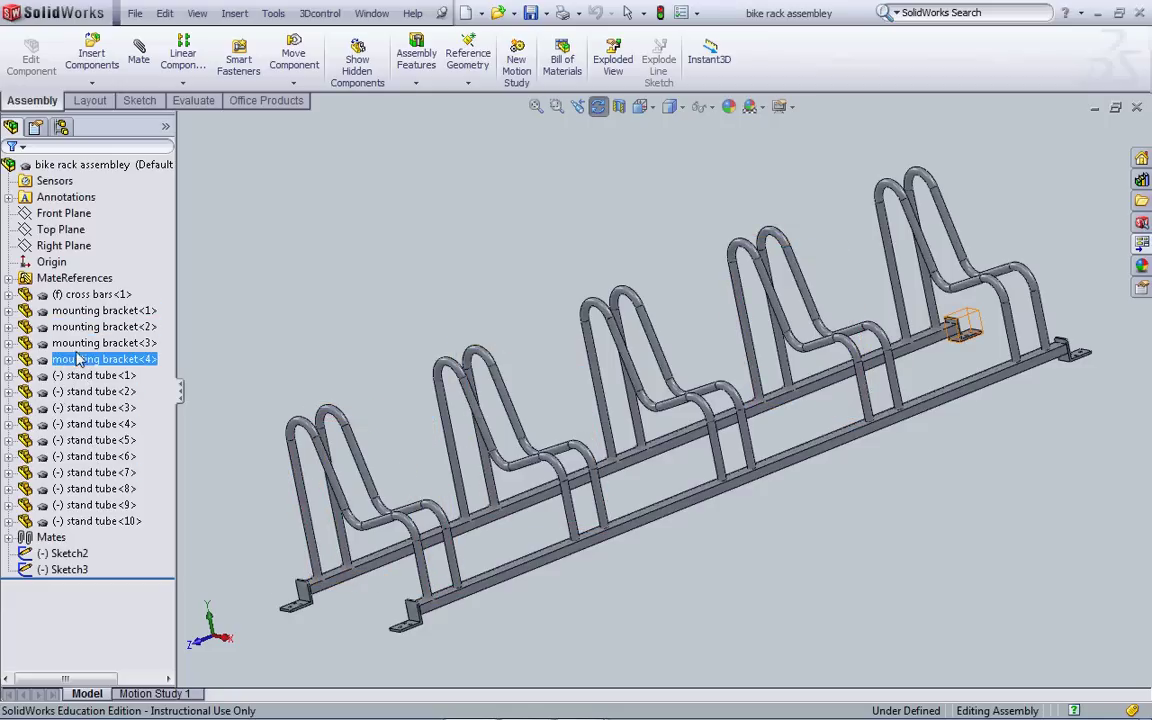
{"action": "left_click", "coordinate": [1095, 106]}
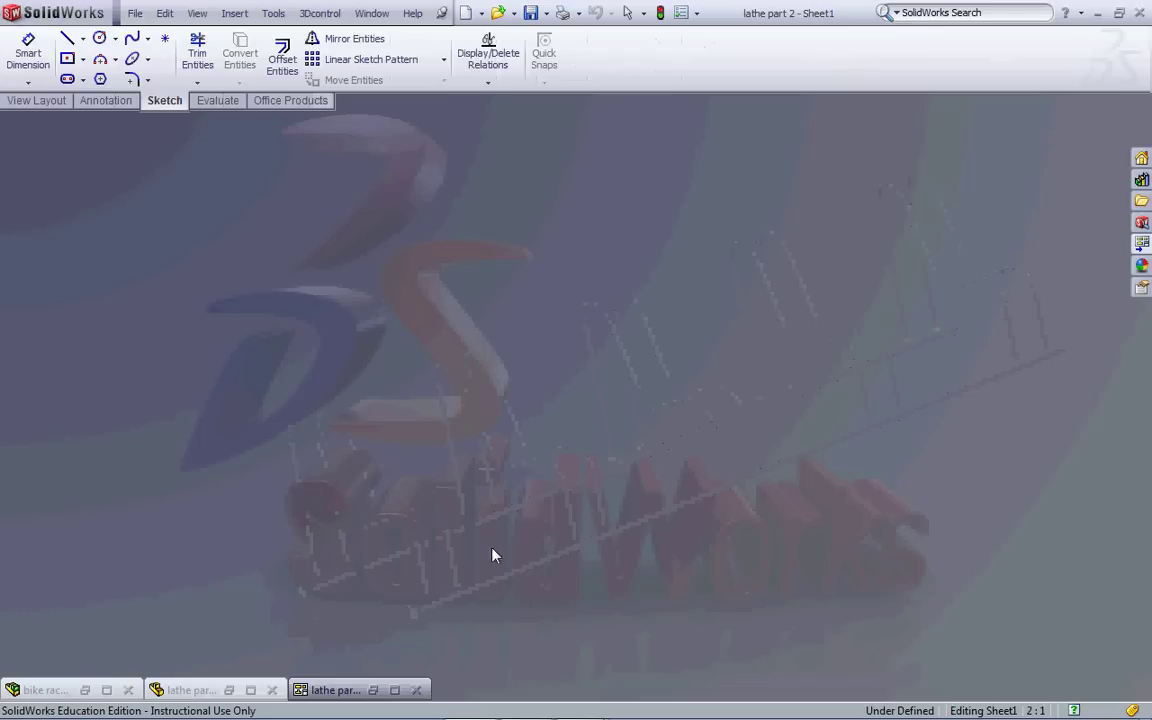
Maximize the lathe part 2 model window and show the Sketch tab tools
{"action": "left_click", "coordinate": [251, 690]}
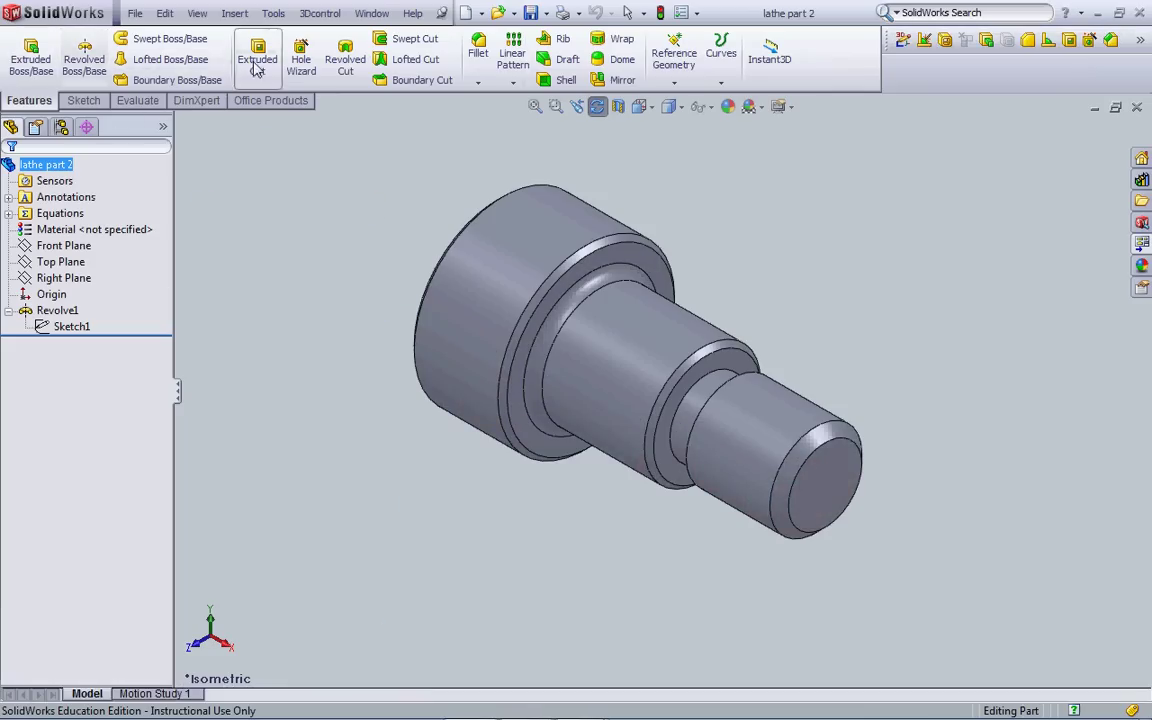
{"action": "left_click", "coordinate": [72, 103]}
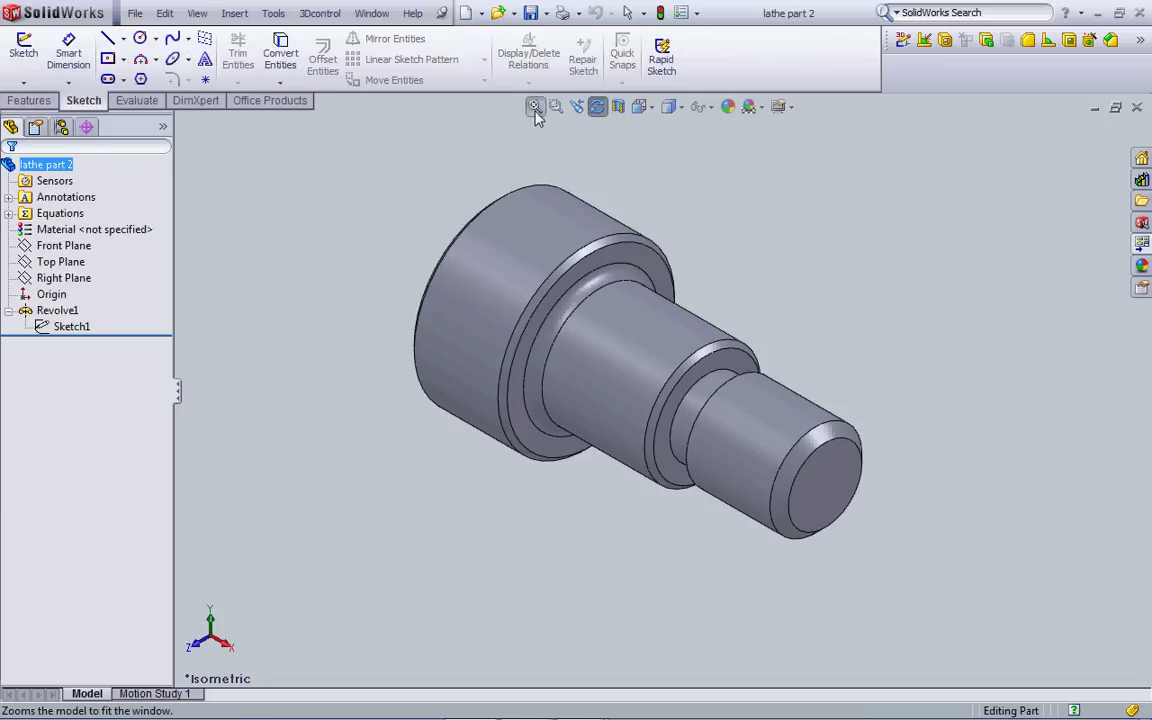
Turn off Rotate View on the heads-up toolbar
{"action": "left_click", "coordinate": [598, 106]}
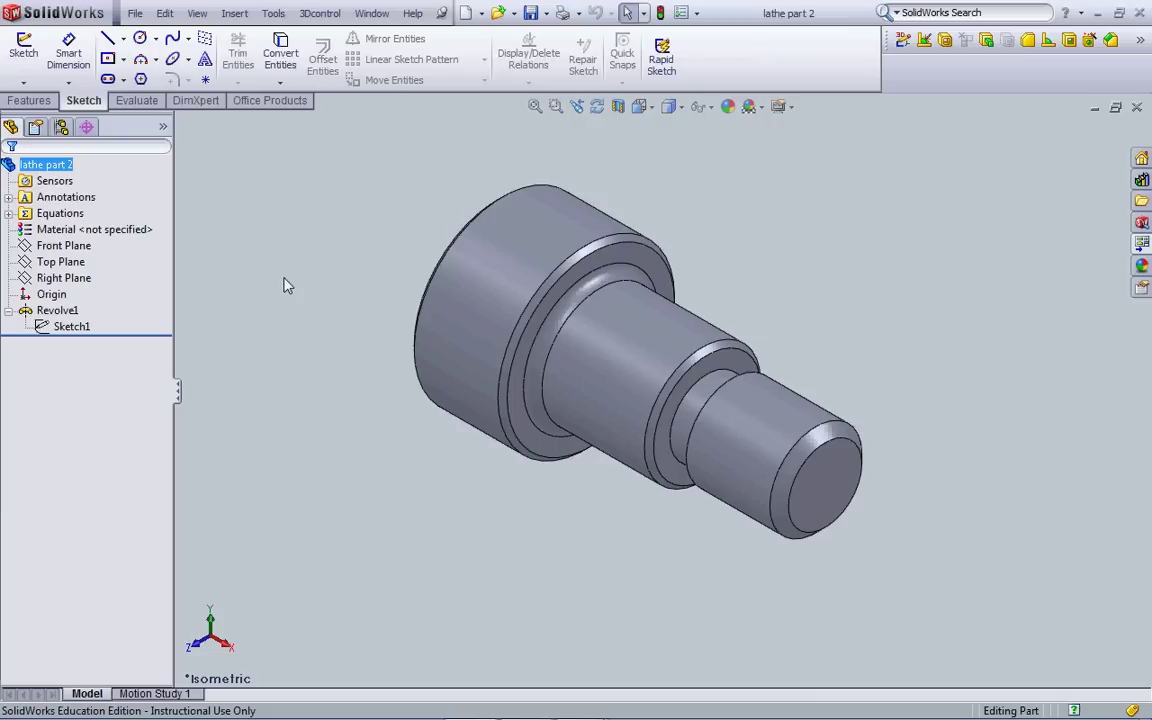
Switch the CommandManager from the sketching tools to the Features tools for lathe part 2
{"action": "left_click", "coordinate": [30, 100]}
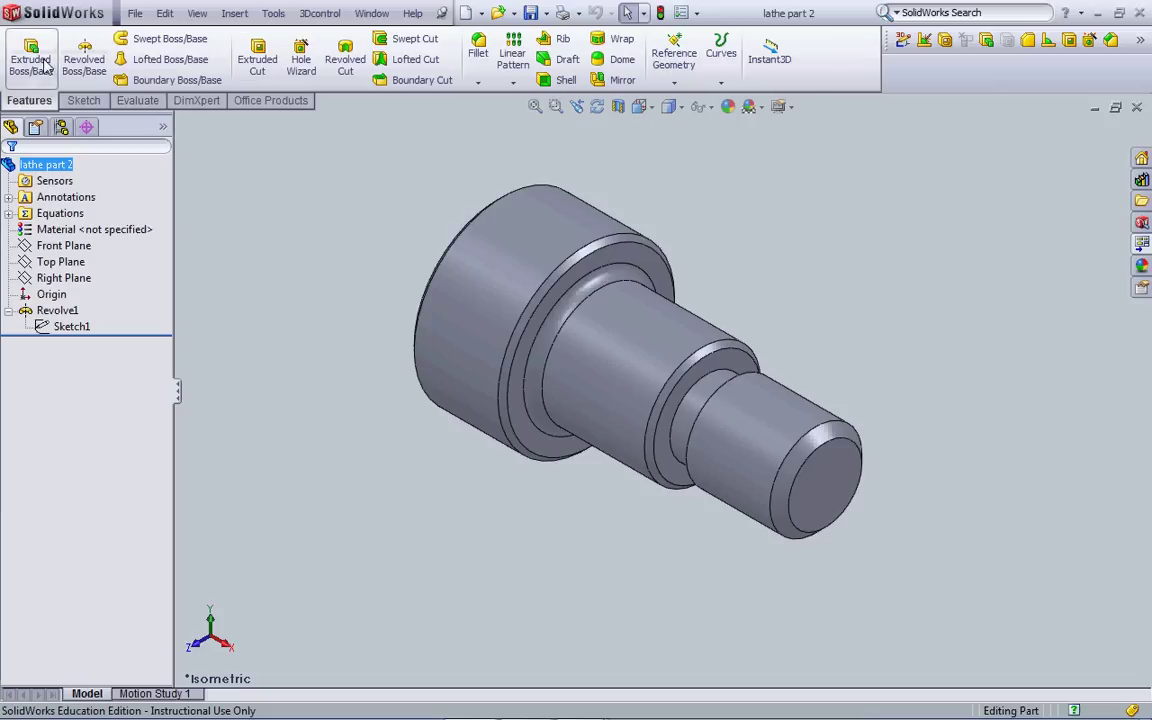